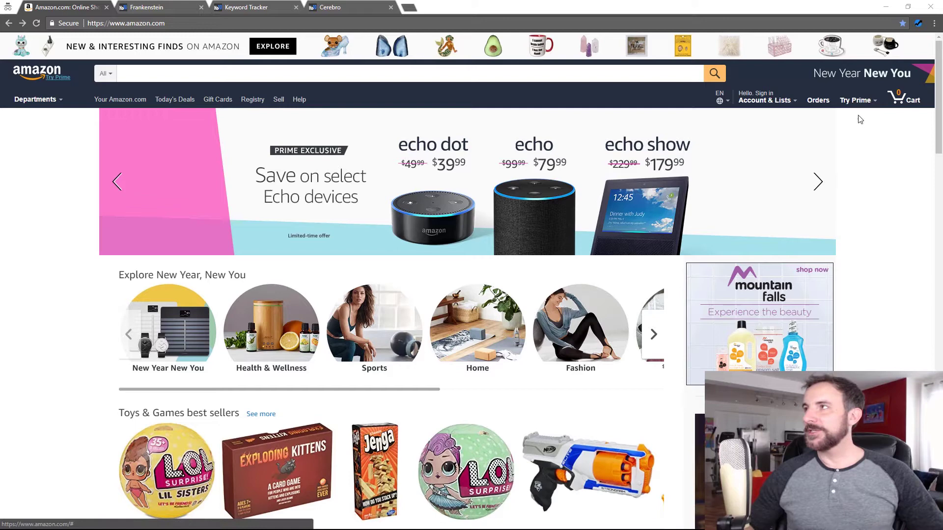
# Search Amazon for 'electric candle'.
pyautogui.click(919, 25)
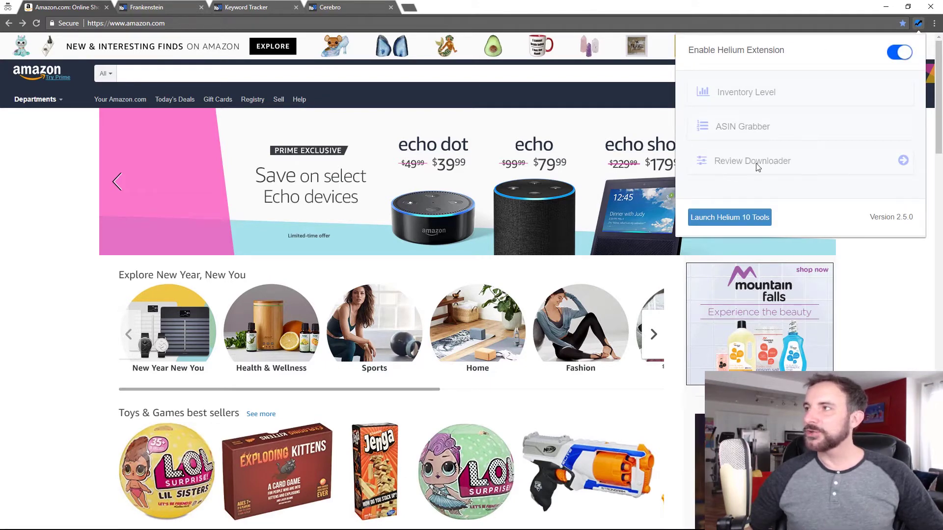
pyautogui.click(865, 300)
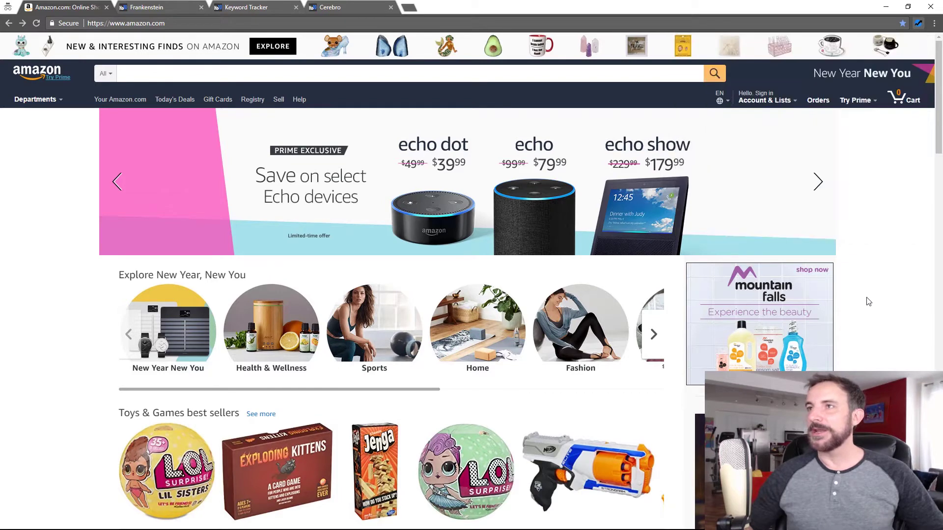
pyautogui.click(221, 70)
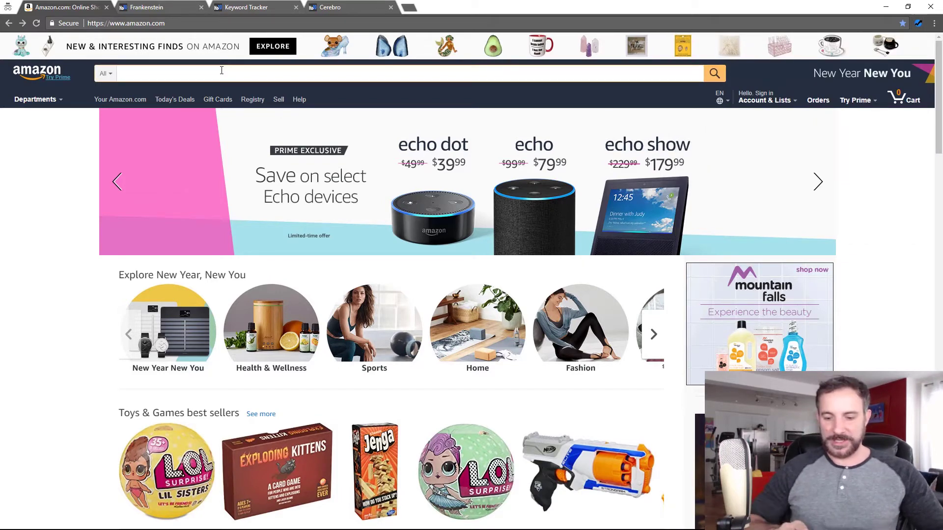
pyautogui.write('electric cand')
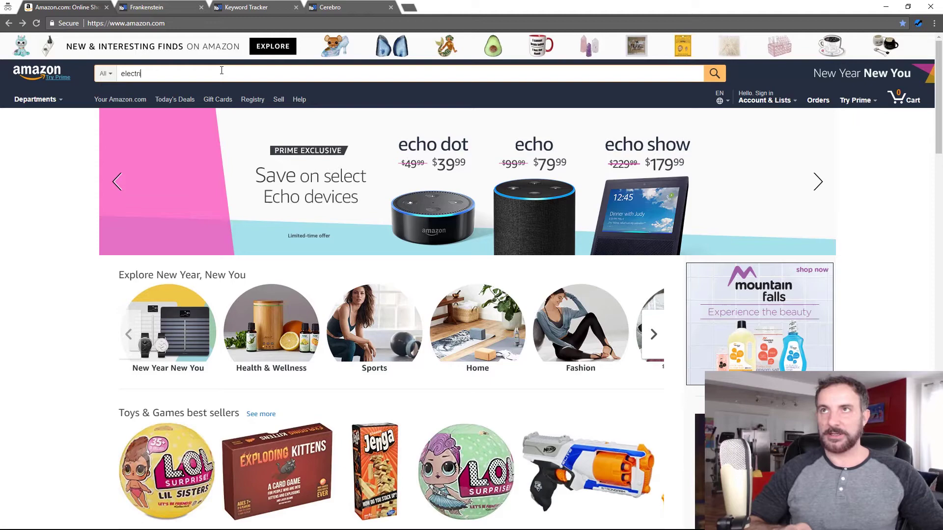
pyautogui.write('le')
pyautogui.press('Return')
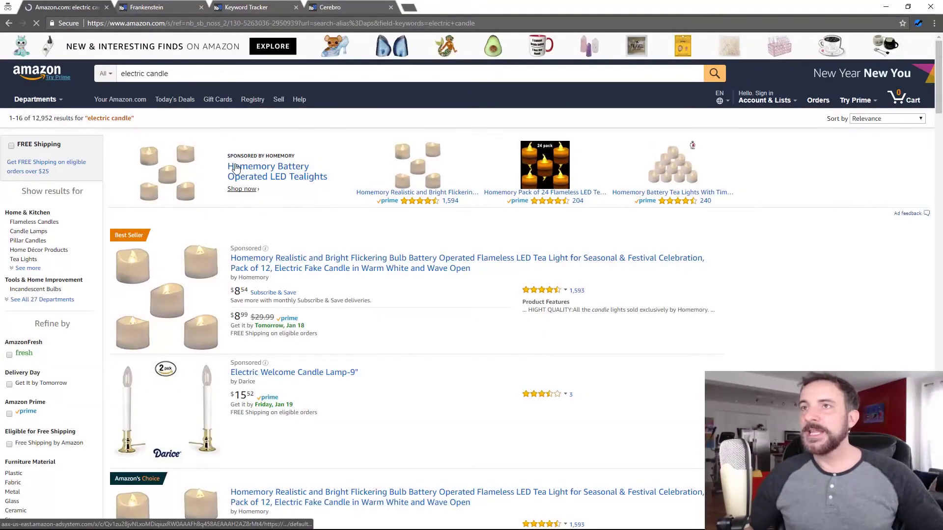
# Scroll the search results and open the VonHaus Electric Candles product page.
pyautogui.scroll(-10, 208, 344)
pyautogui.scroll(-2, 209, 344)
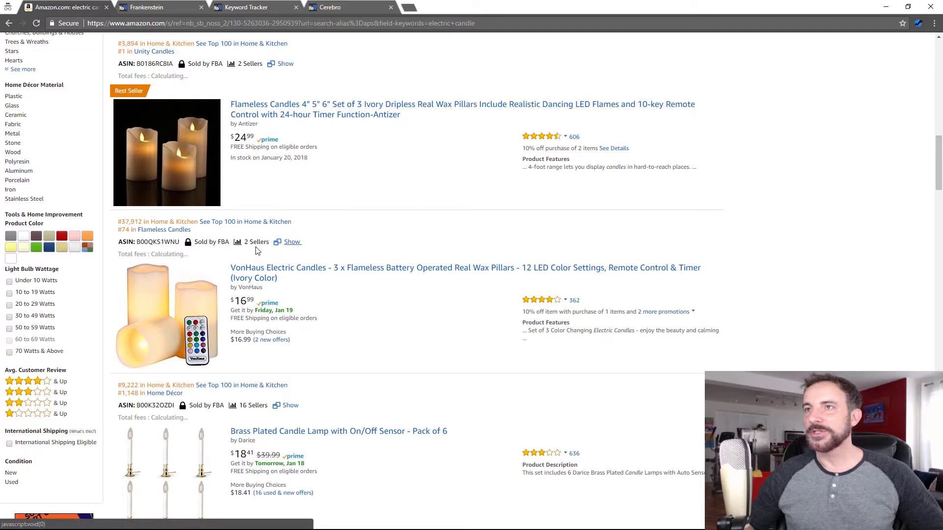
pyautogui.click(191, 322)
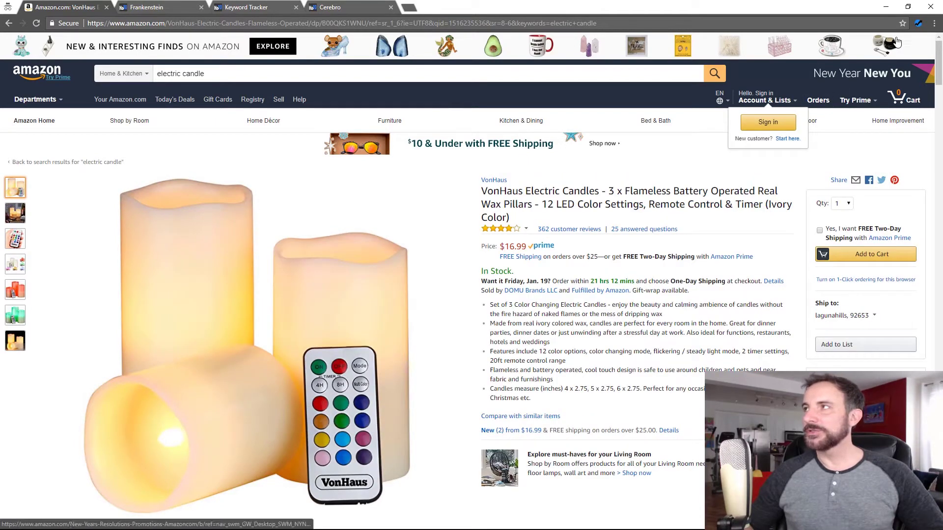
# Bring up Helium 10's Review Downloader on the VonHaus listing, filtered to 1–3 star reviews.
pyautogui.click(918, 23)
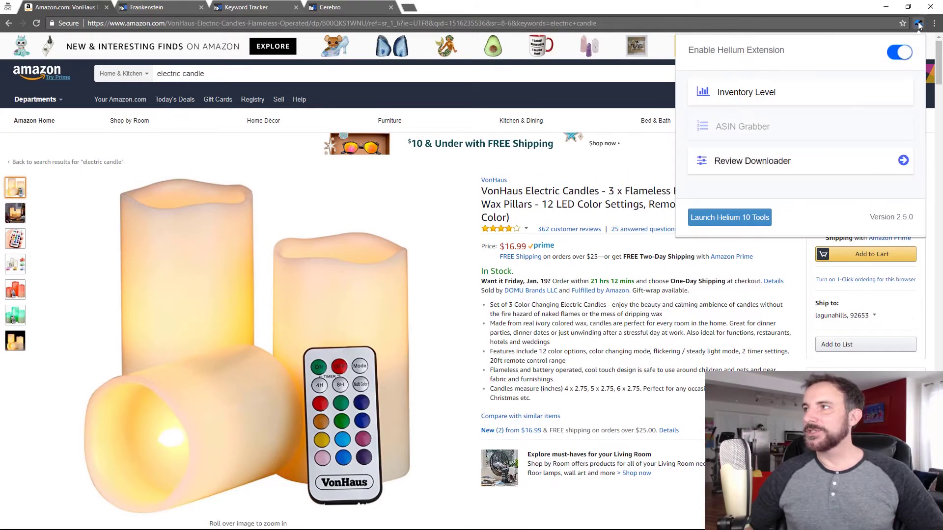
pyautogui.click(767, 168)
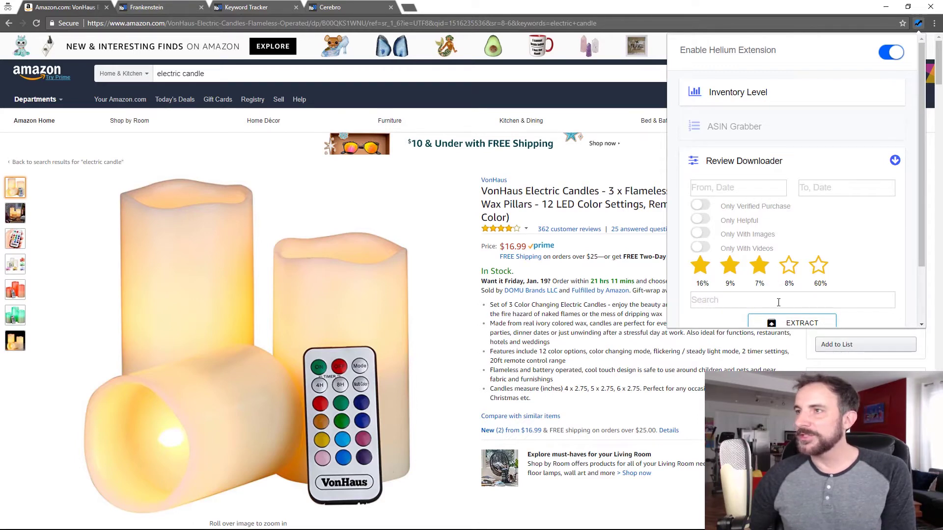
# Extract the VonHaus candle's low-star reviews and browse the 117 reviews found.
pyautogui.click(786, 324)
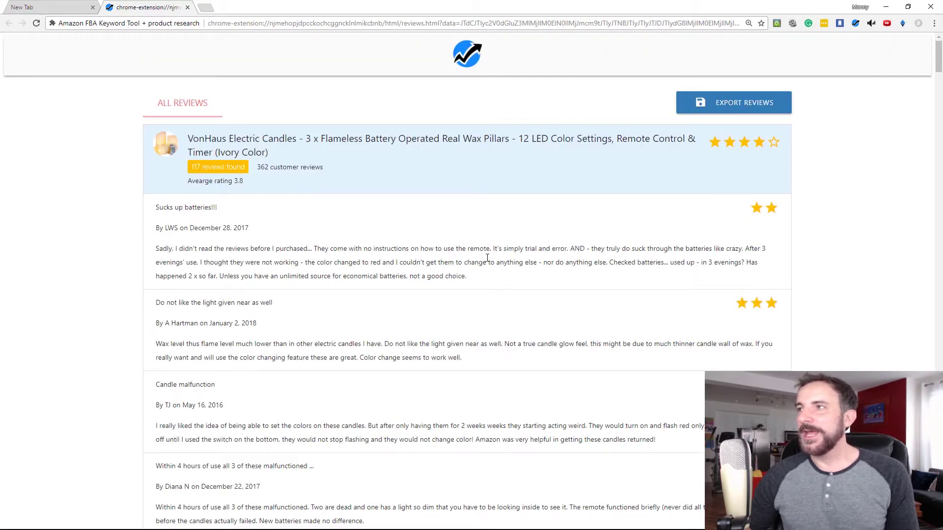
pyautogui.scroll(-9, 769, 271)
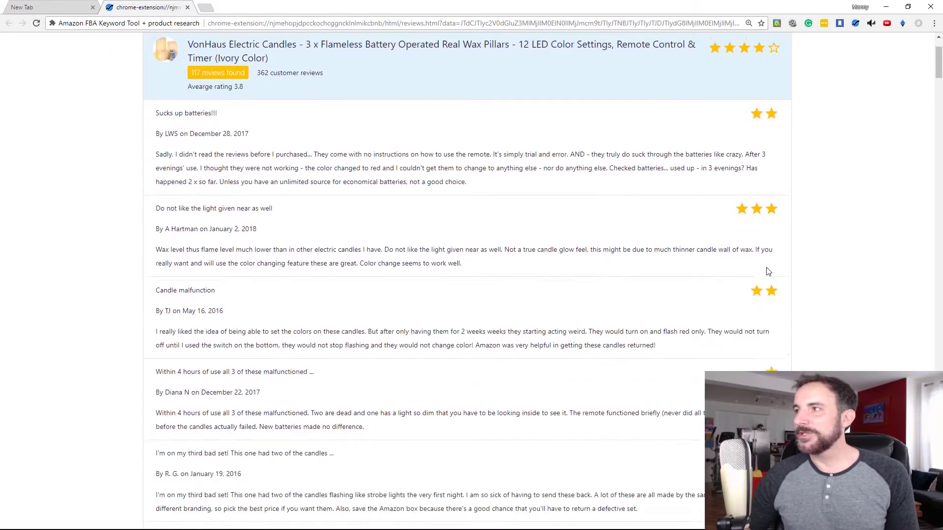
pyautogui.scroll(-6, 768, 271)
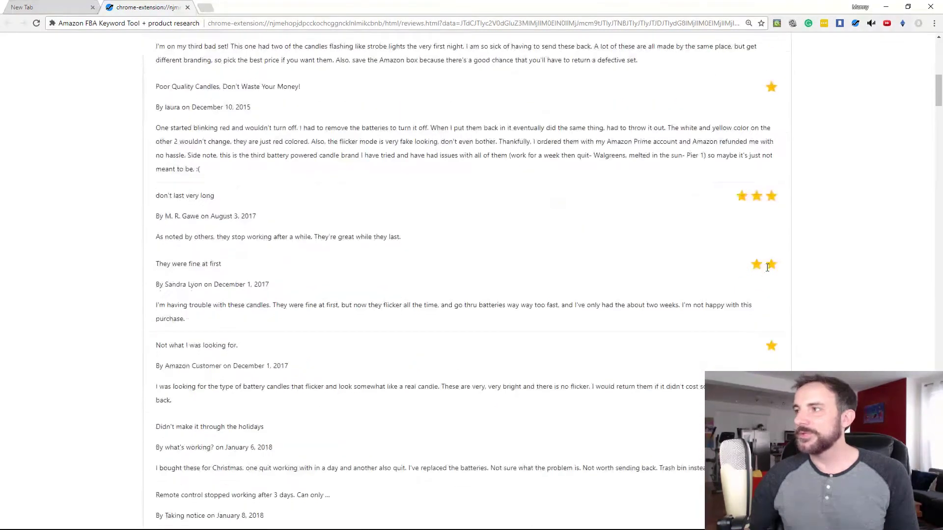
pyautogui.scroll(13, 766, 267)
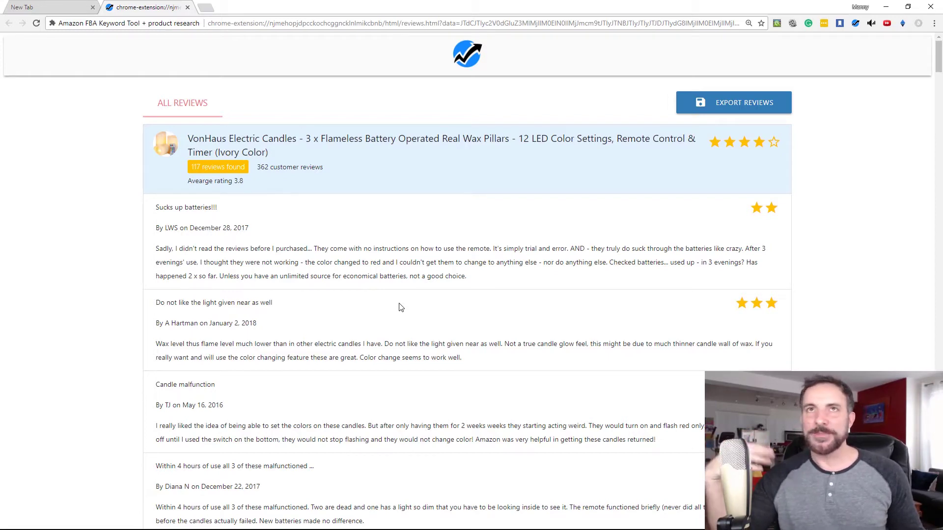
# Switch back to the Helium 10 reviews window.
pyautogui.hotkey('alt', 'Tab')
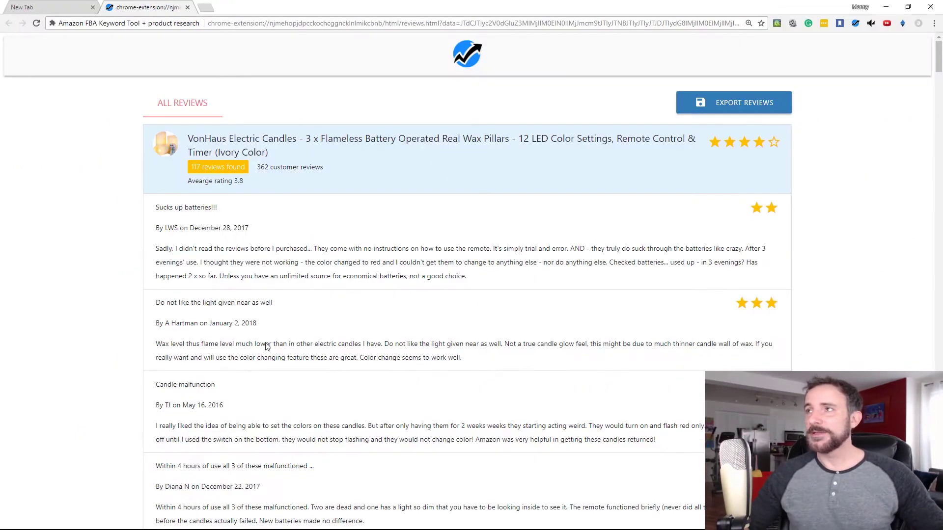
# Export the VonHaus reviews to CSV and open the file in Excel.
pyautogui.click(729, 106)
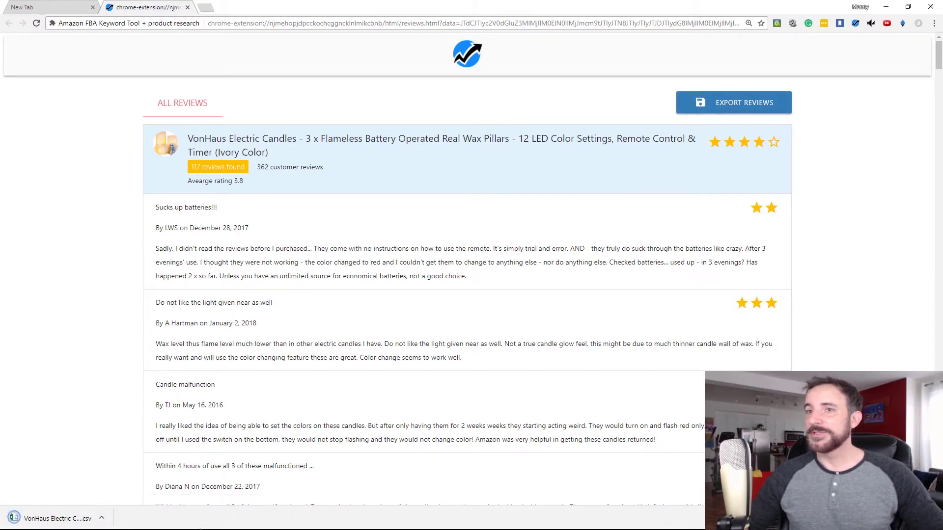
pyautogui.click(54, 516)
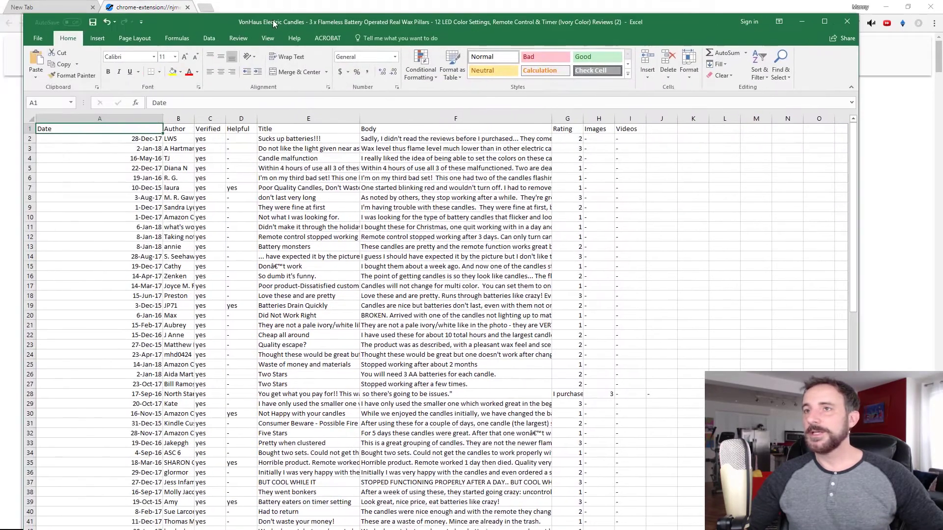
pyautogui.moveTo(273, 20); pyautogui.dragTo(276, 37)
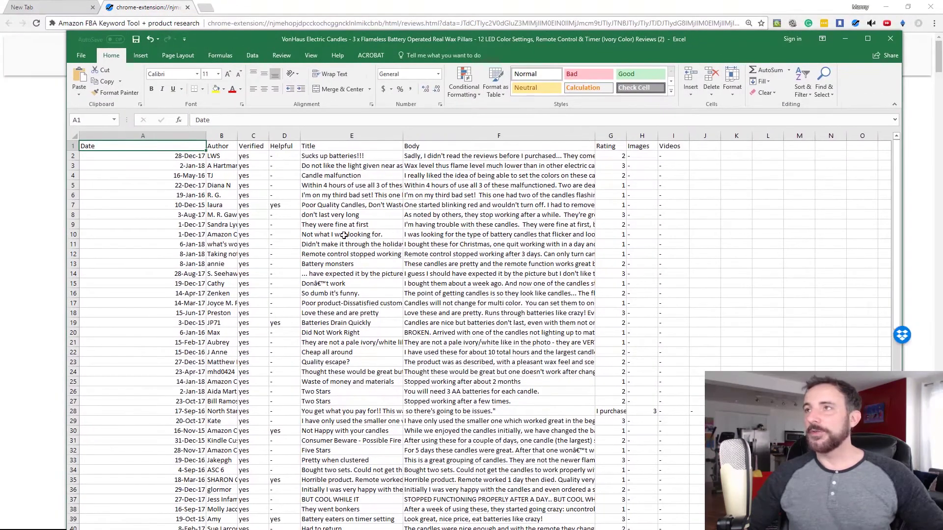
pyautogui.scroll(-2, 438, 214)
pyautogui.scroll(2, 491, 208)
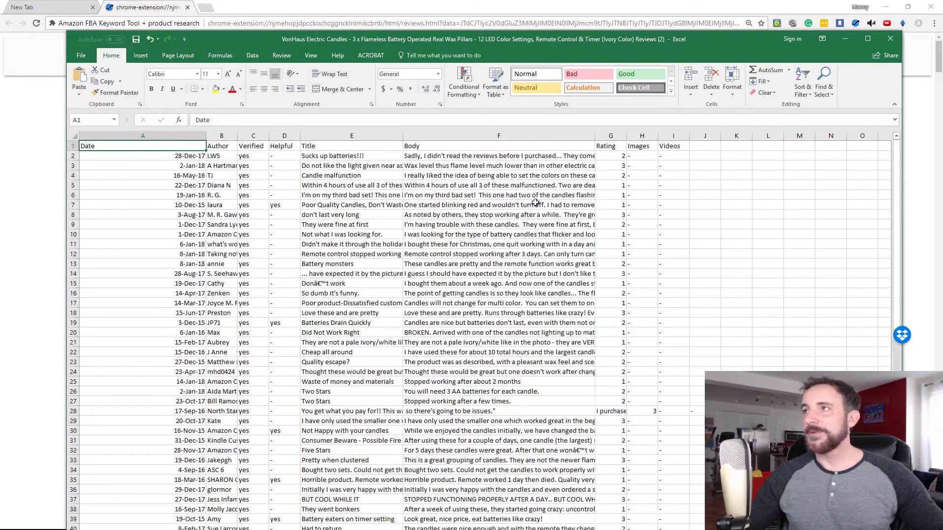
pyautogui.scroll(-10, 373, 316)
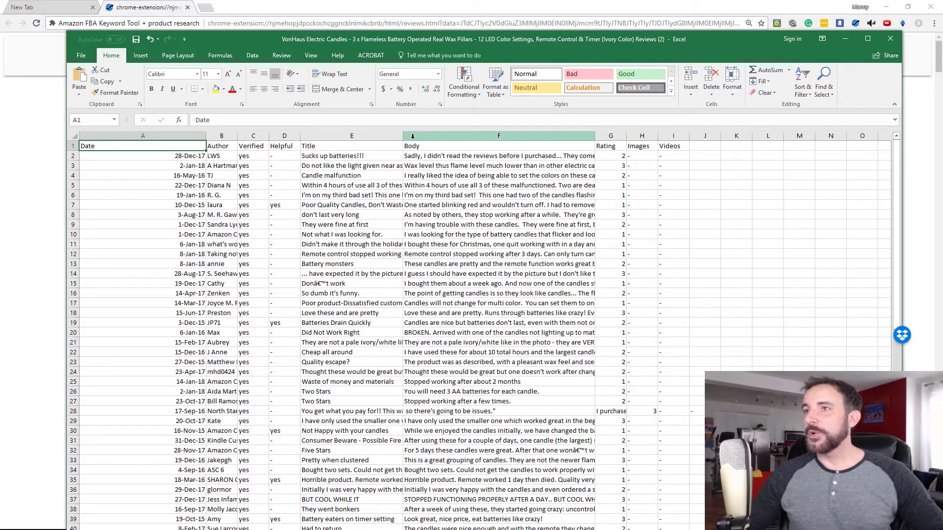
# Copy the Body column (F) of review text and return to the browser.
pyautogui.click(430, 137)
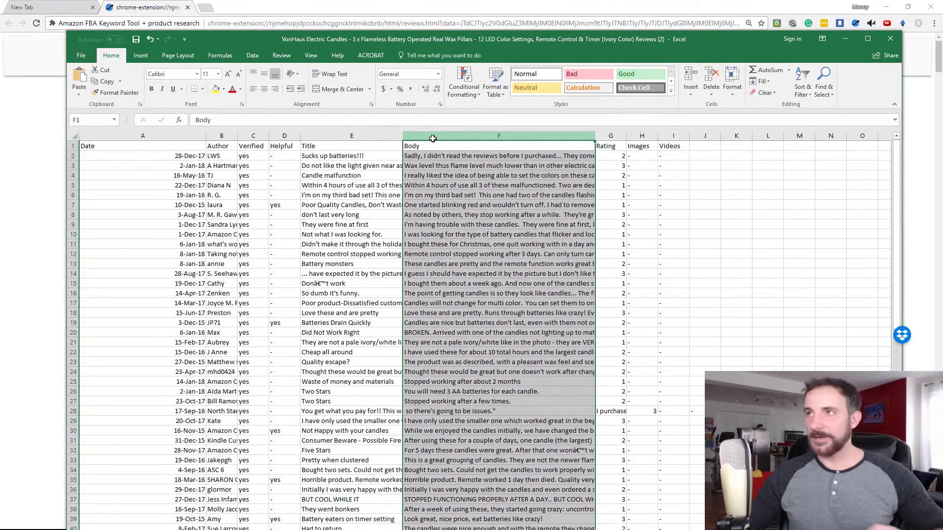
pyautogui.hotkey('ctrl', 'c')
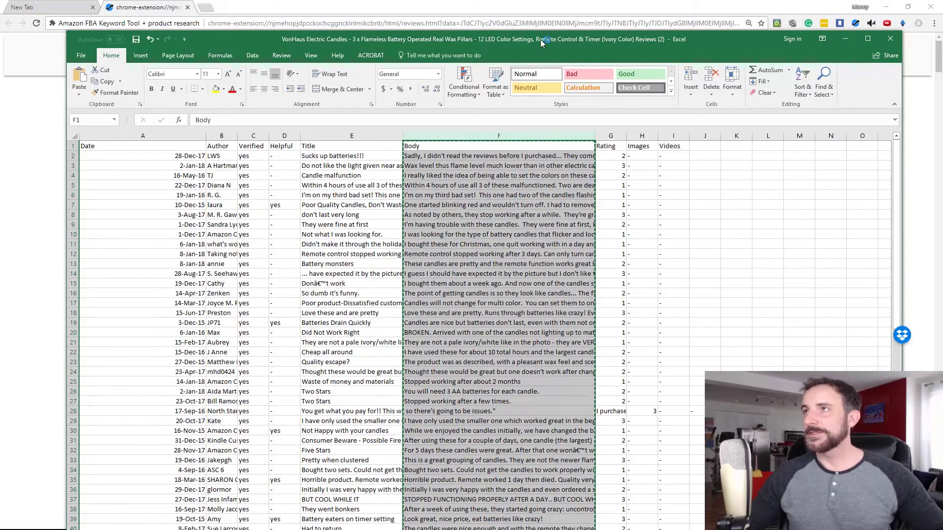
pyautogui.moveTo(544, 39); pyautogui.dragTo(208, 70)
pyautogui.hotkey('alt', 'Tab')
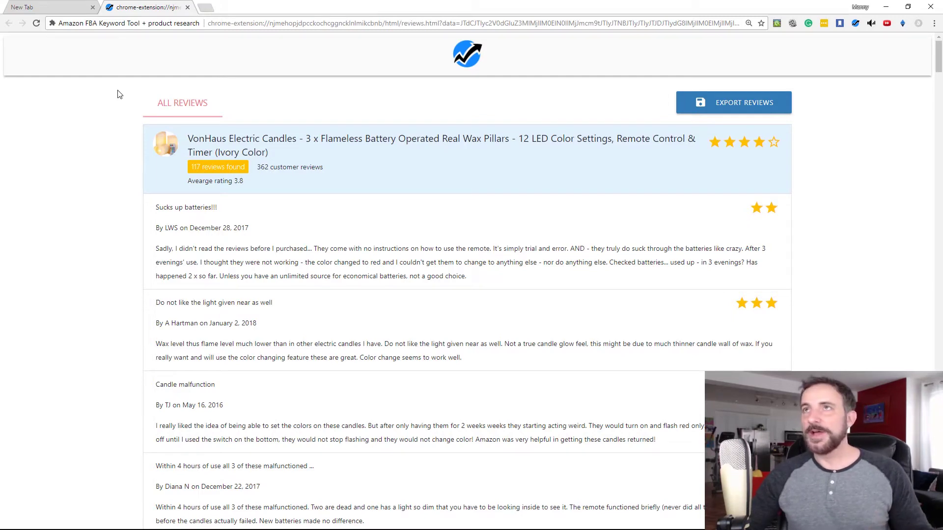
# Paste the copied review text into Frankenstein's Original keywords box.
pyautogui.hotkey('alt', 'Tab')
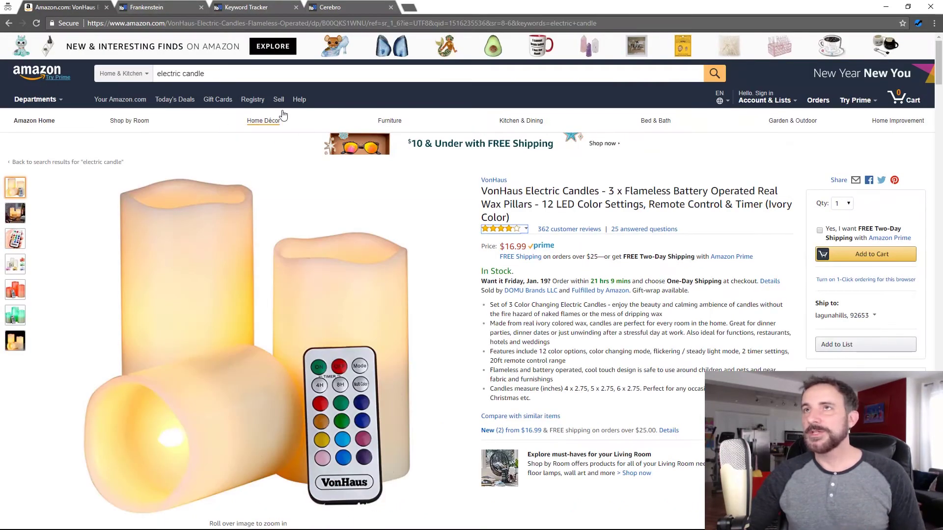
pyautogui.click(158, 8)
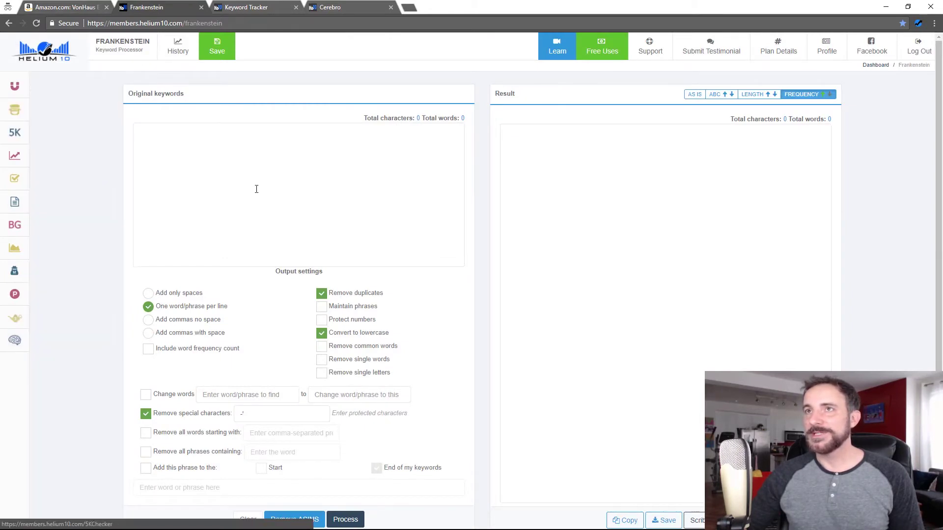
pyautogui.click(218, 184)
pyautogui.hotkey('ctrl', 'v')
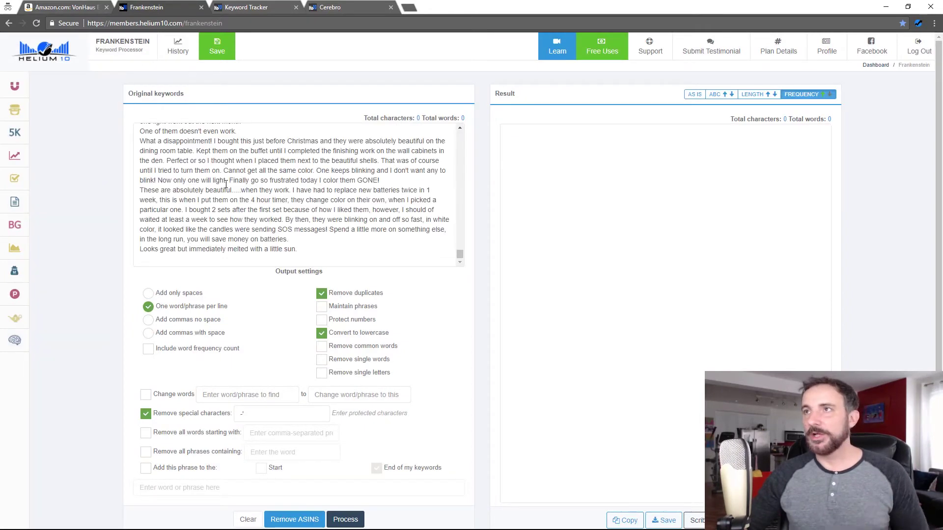
pyautogui.scroll(20, 236, 157)
pyautogui.scroll(-4, 241, 172)
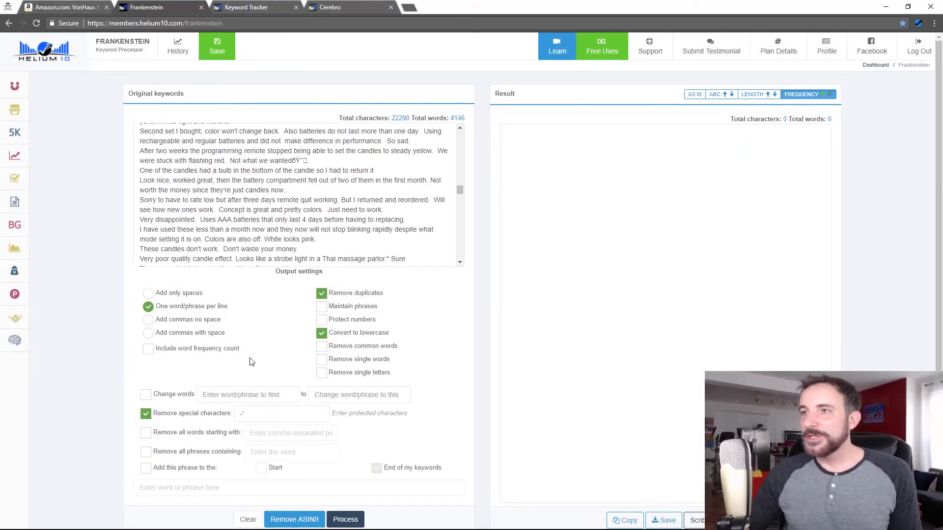
# Keep one word/phrase per line output and turn on word frequency count.
pyautogui.click(148, 294)
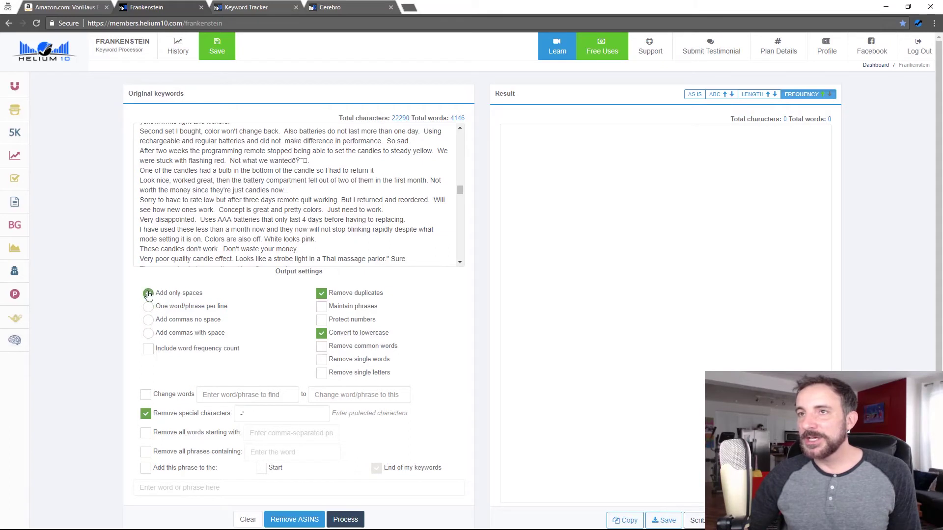
pyautogui.click(148, 306)
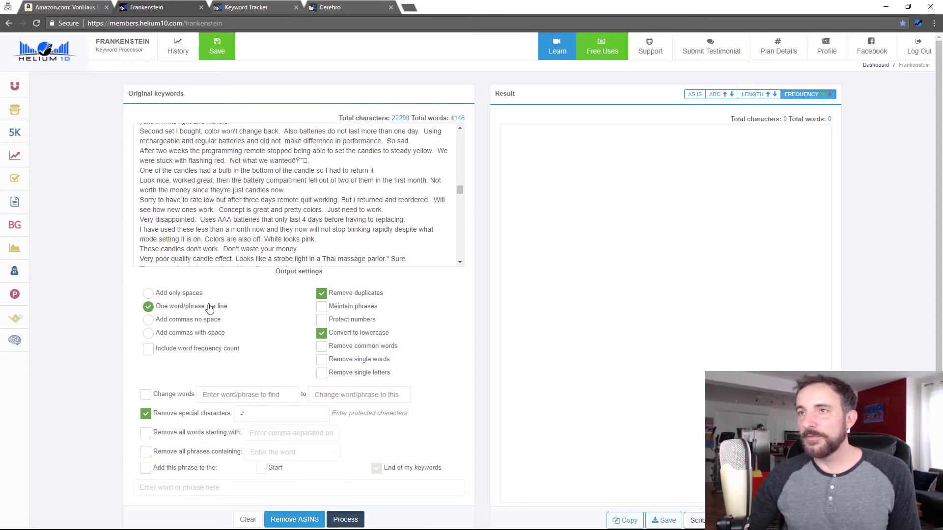
pyautogui.click(148, 349)
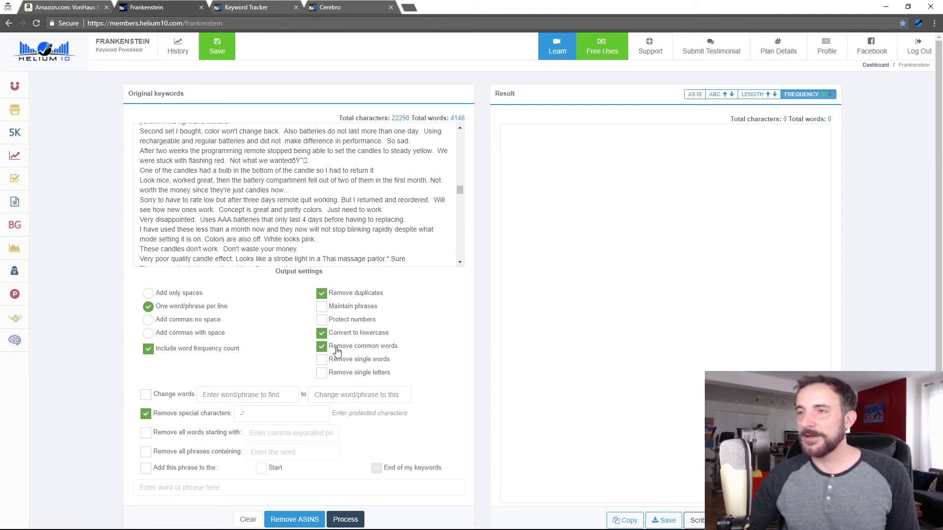
# Process the reviews into a 1,380-word list led by candles (58), then return to Amazon.
pyautogui.click(346, 522)
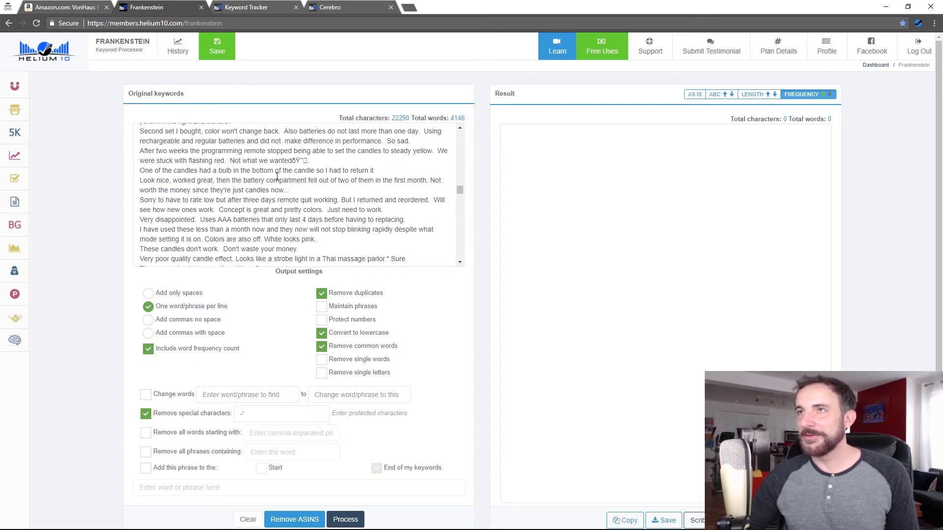
pyautogui.click(346, 523)
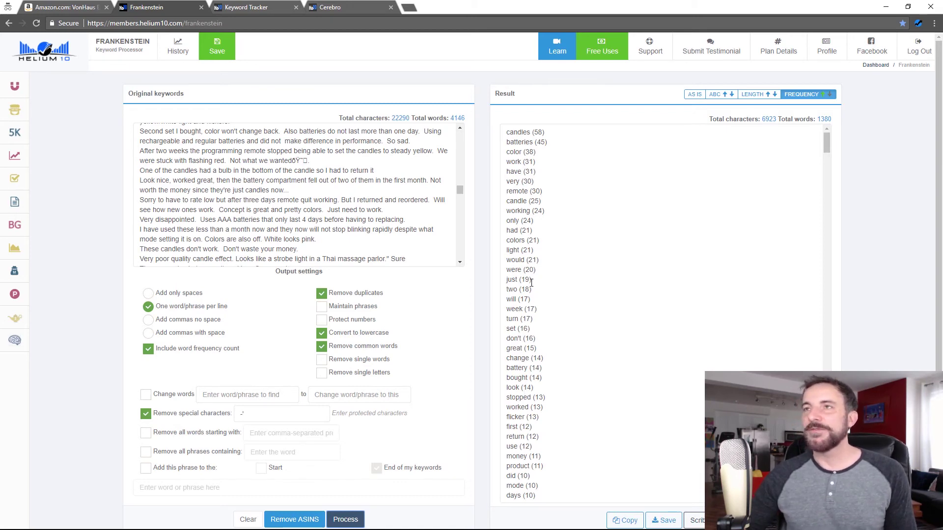
pyautogui.moveTo(44, 342)
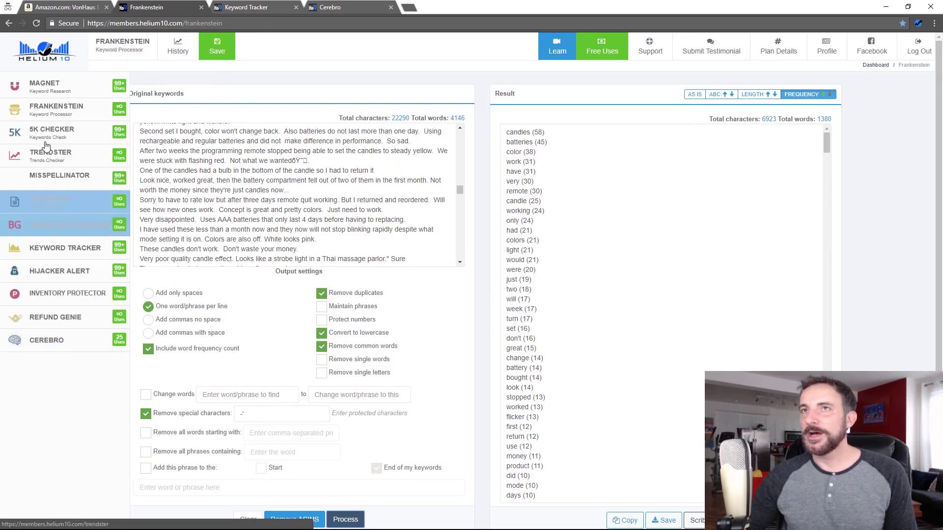
pyautogui.click(671, 258)
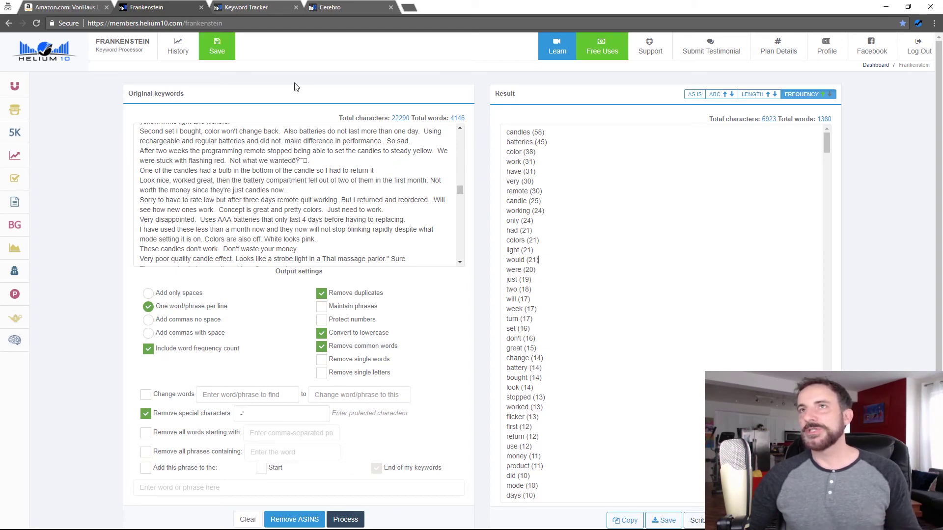
pyautogui.click(84, 9)
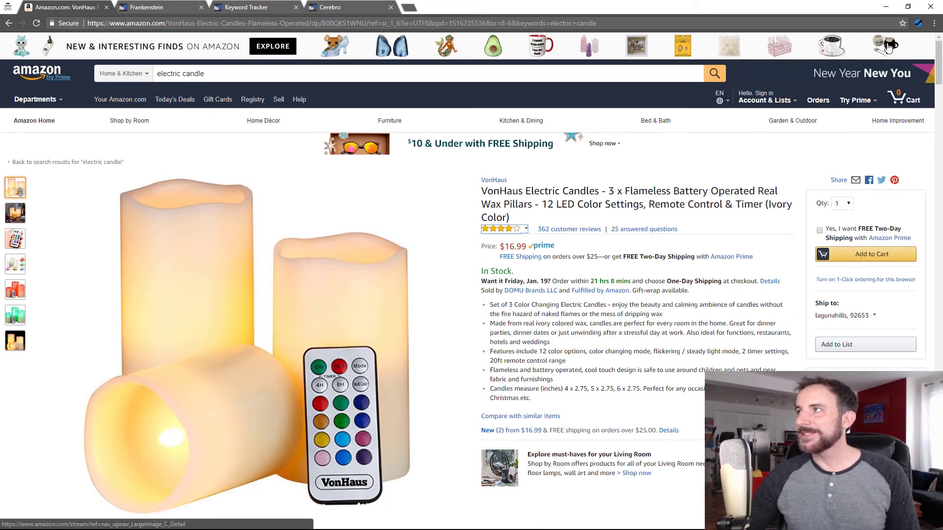
pyautogui.click(918, 24)
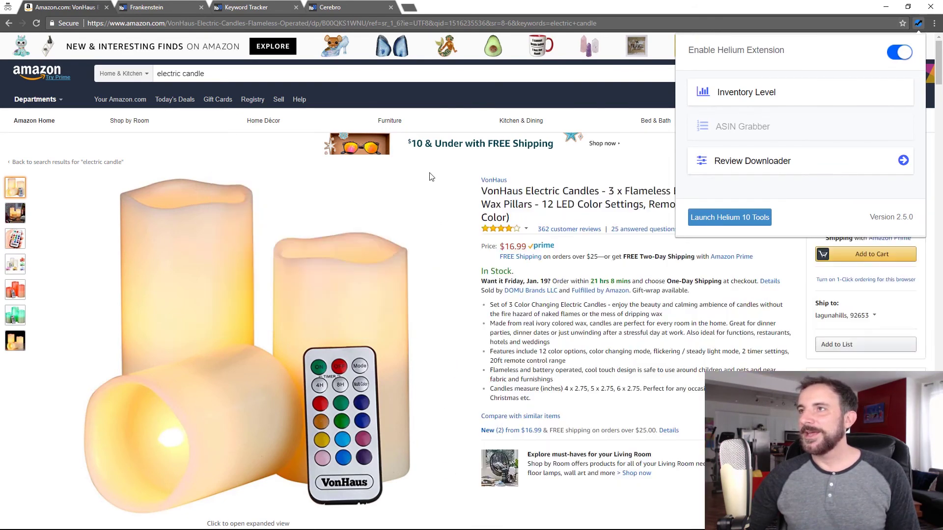
pyautogui.click(432, 172)
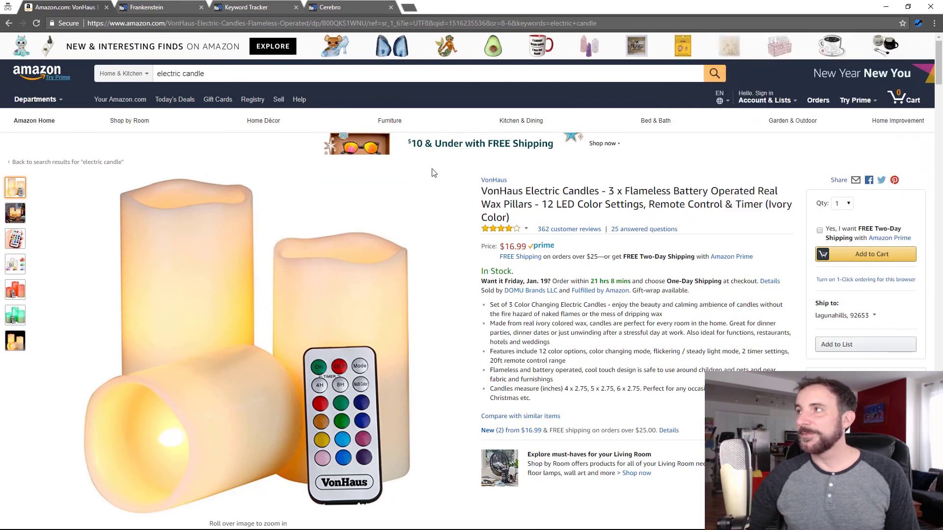